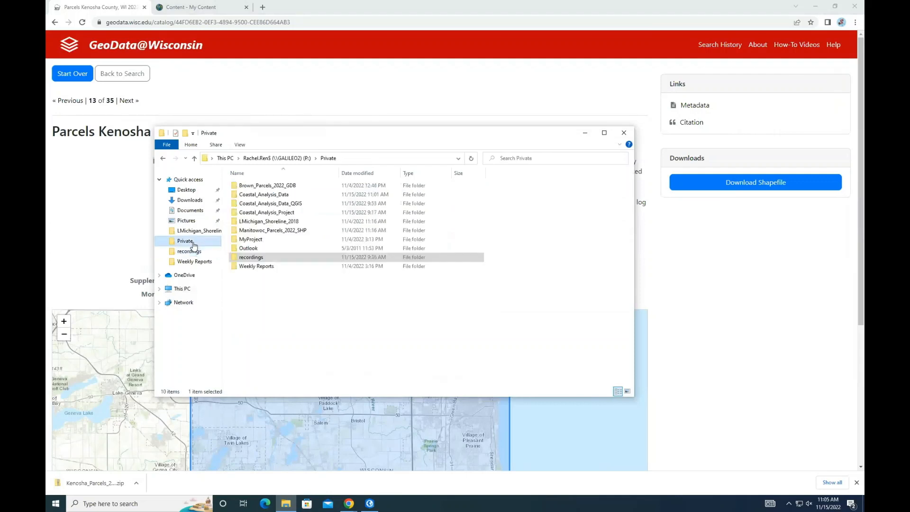
Step: Paste the downloaded Kenosha parcels zip file into the Coastal_Analysis_Data folder
double_click(288, 196)
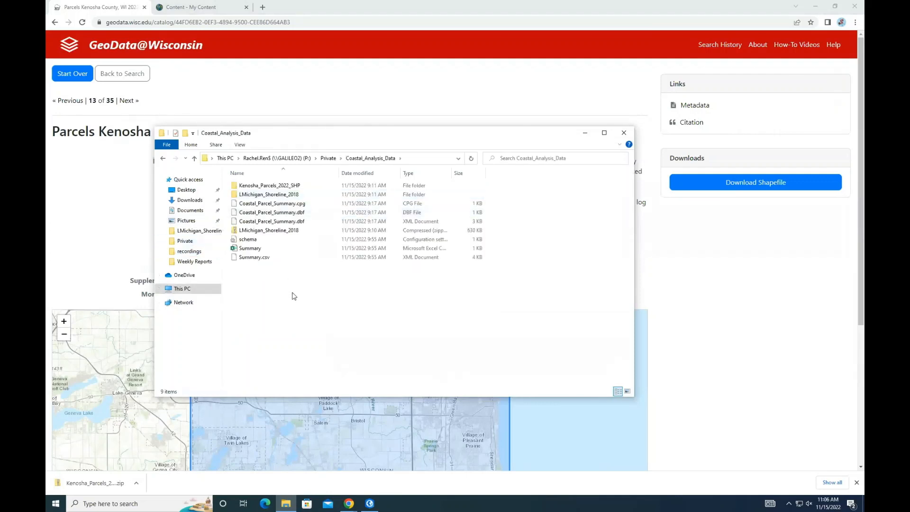
key("ctrl+v")
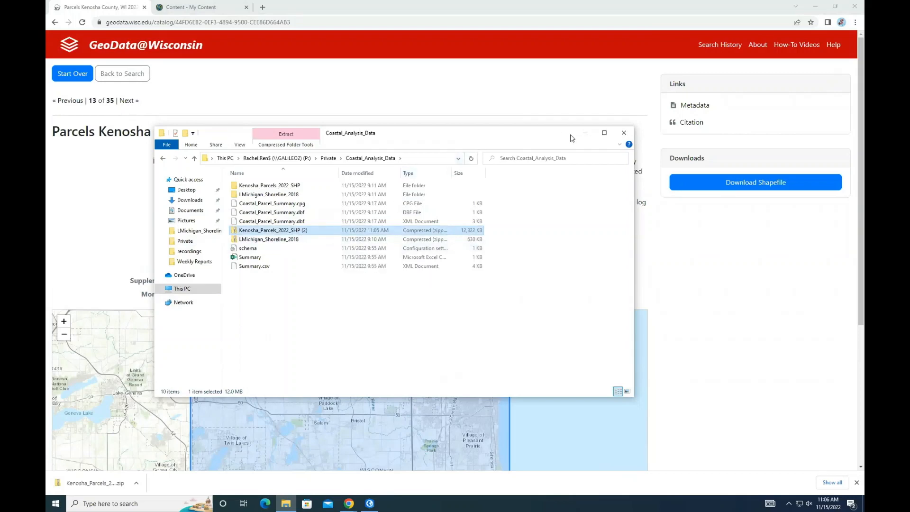
left_click(587, 135)
Step: Upload Kenosha_Parcels_2022_SHP (2).zip from Coastal_Analysis_Data as a new shapefile item and create a hosted feature layer
left_click(211, 7)
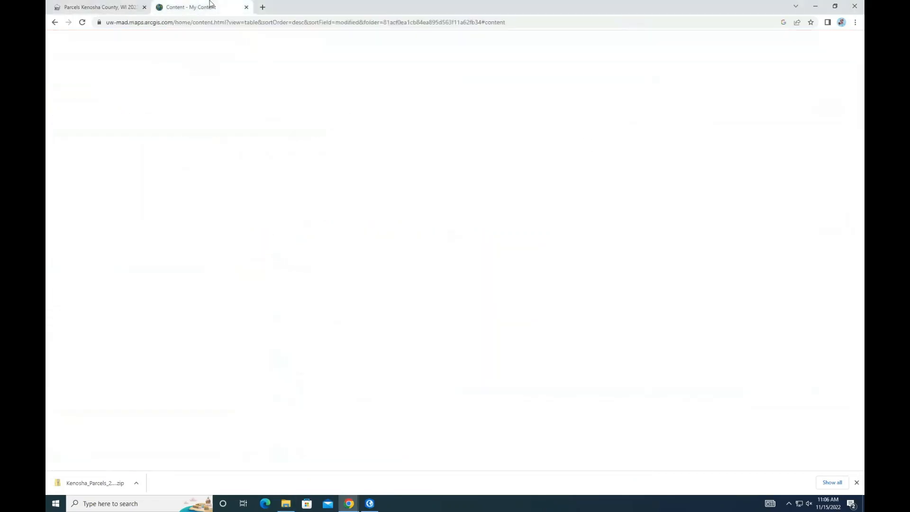
left_click(192, 98)
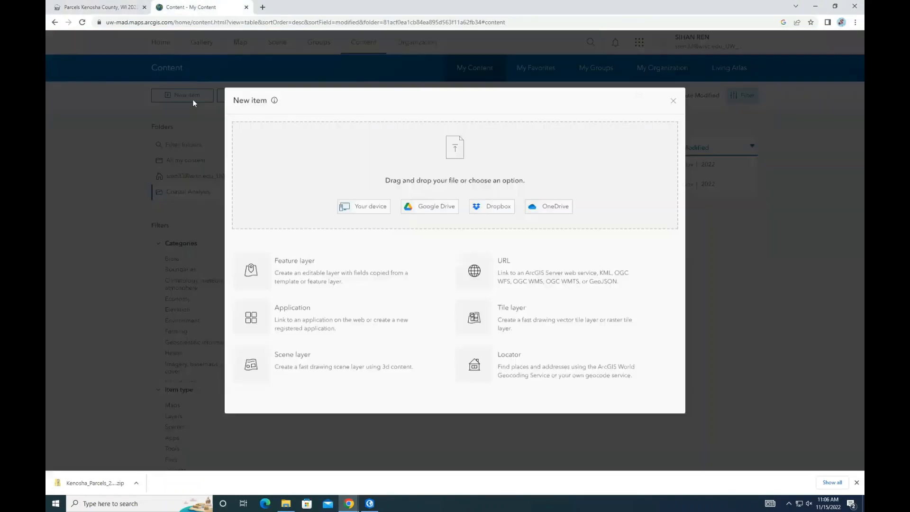
left_click(362, 212)
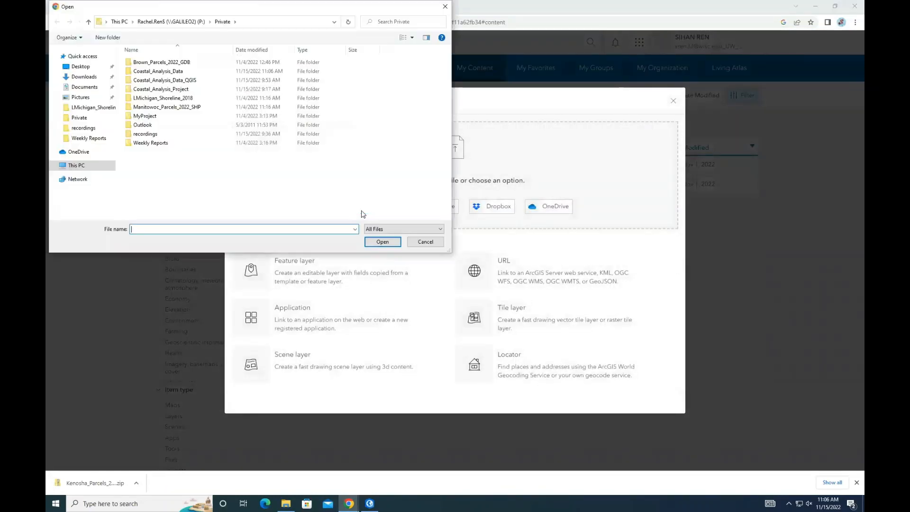
double_click(180, 72)
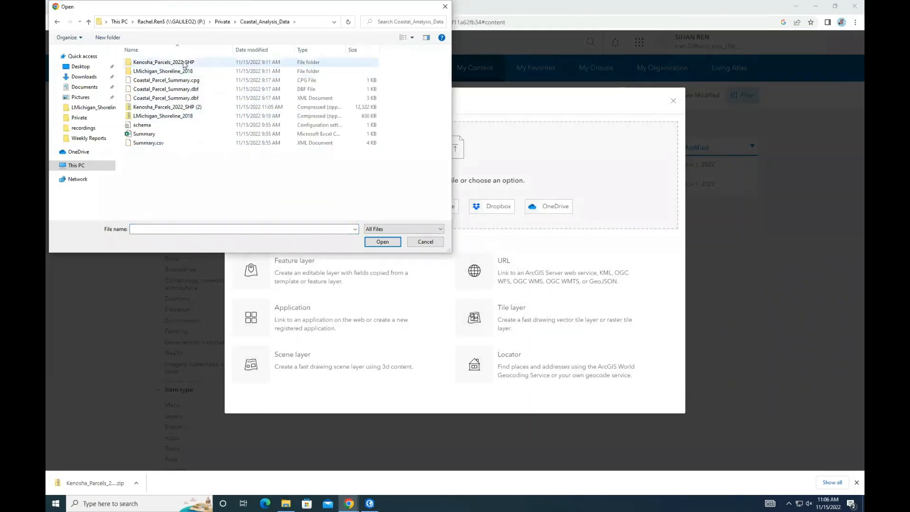
left_click(187, 109)
left_click(382, 242)
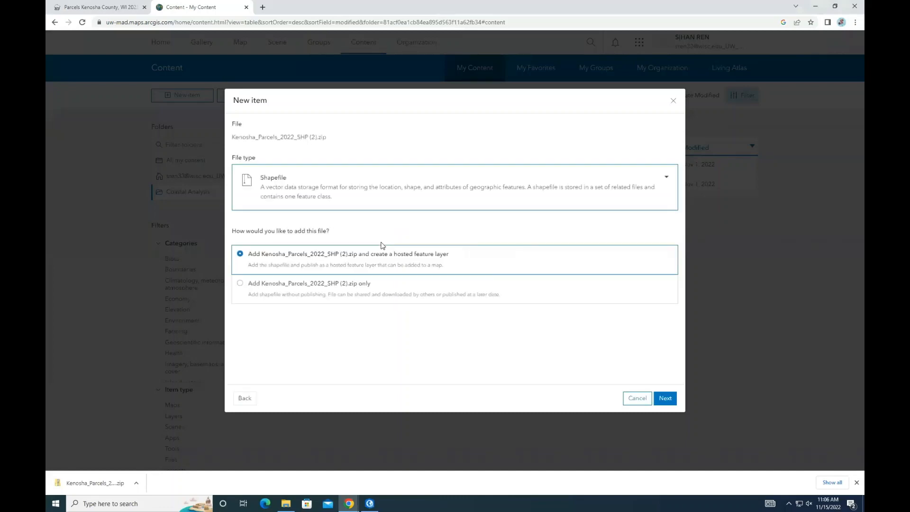
left_click(666, 401)
left_click(665, 401)
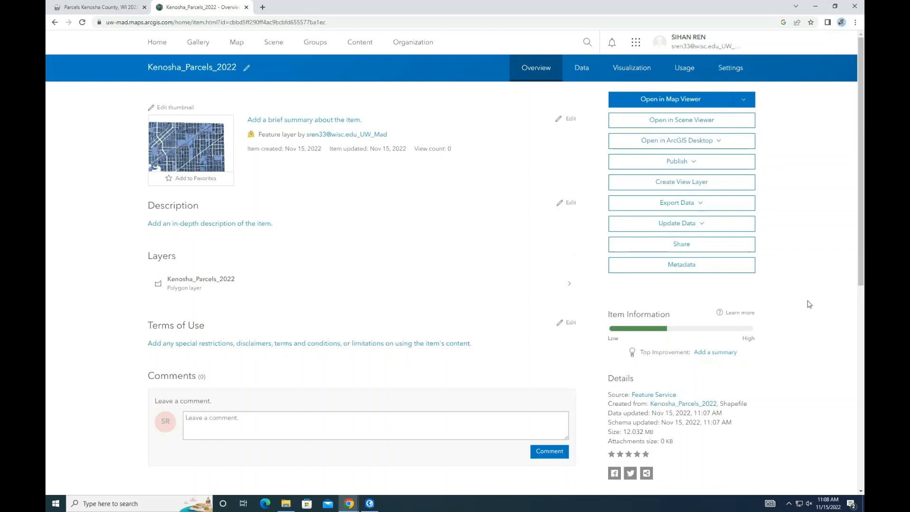
Step: Open the Kenosha_Parcels_2022 layer in Map Viewer Classic and style it with a single Location symbol
left_click(695, 99)
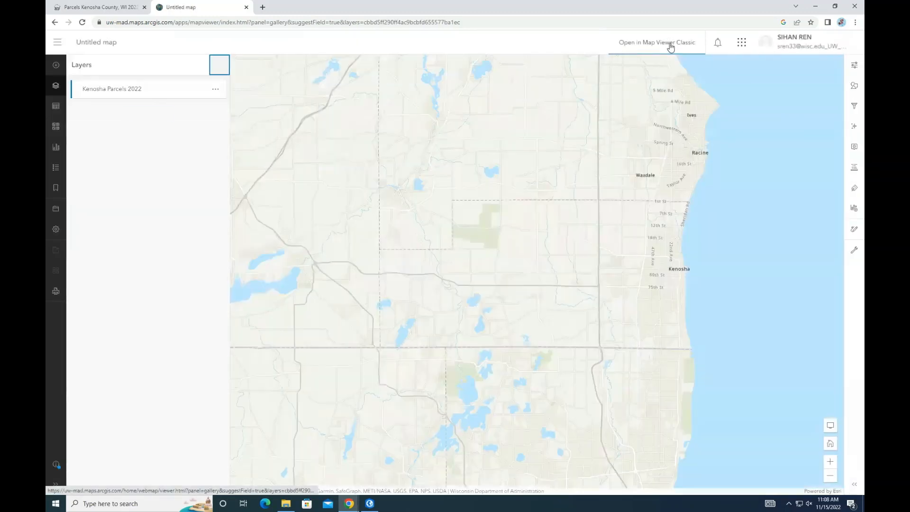
left_click(670, 46)
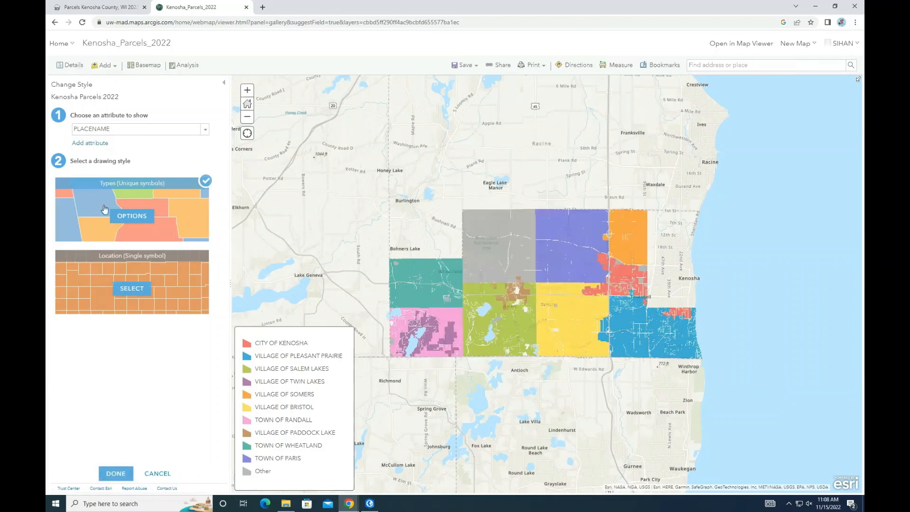
left_click(131, 289)
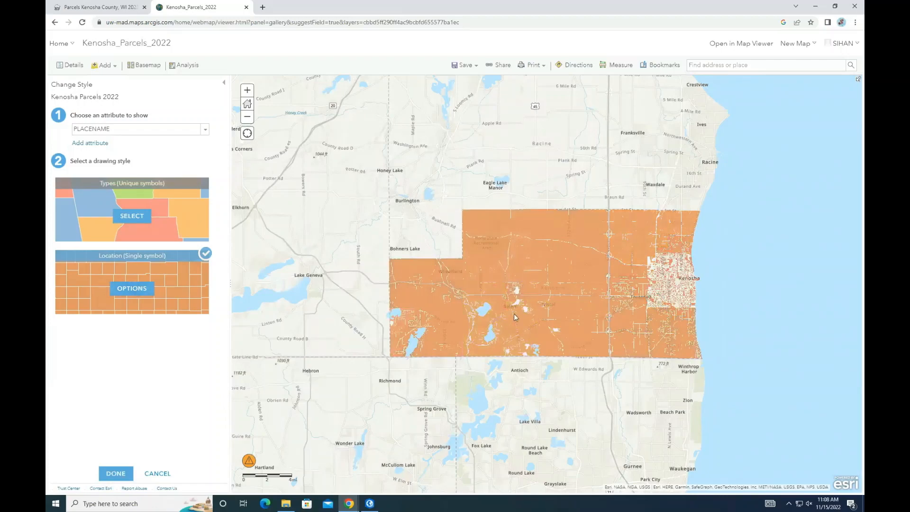
left_click_drag(514, 313, 374, 323)
left_click(74, 65)
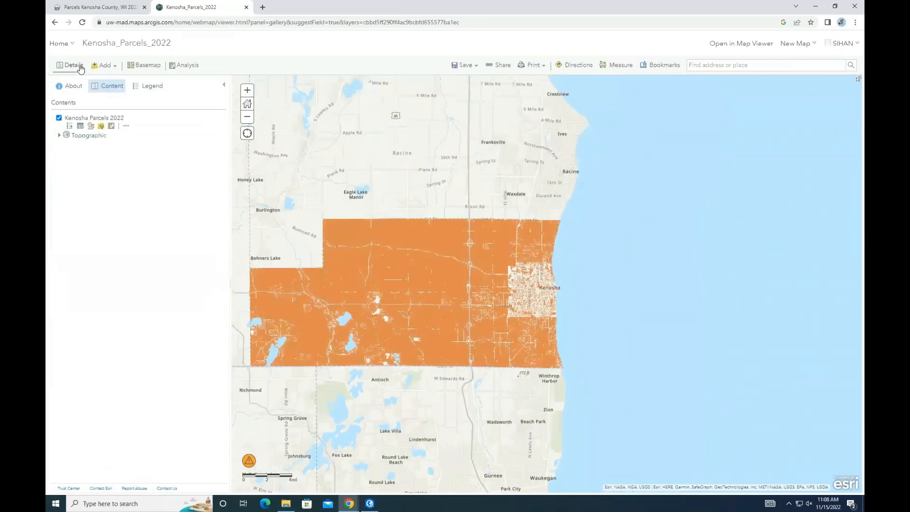
Step: Search your own content for layers matching shoreline
left_click(117, 65)
left_click(122, 84)
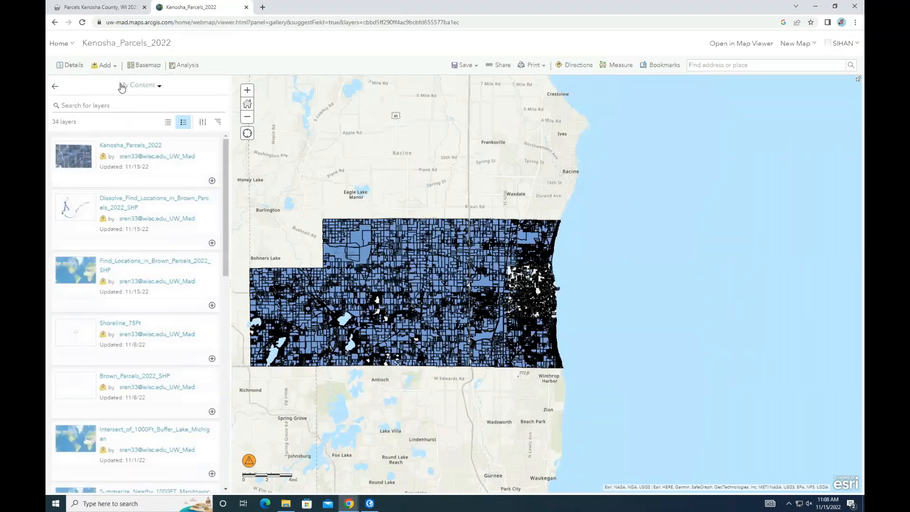
left_click(147, 93)
left_click(148, 96)
left_click(146, 106)
type("shoreline")
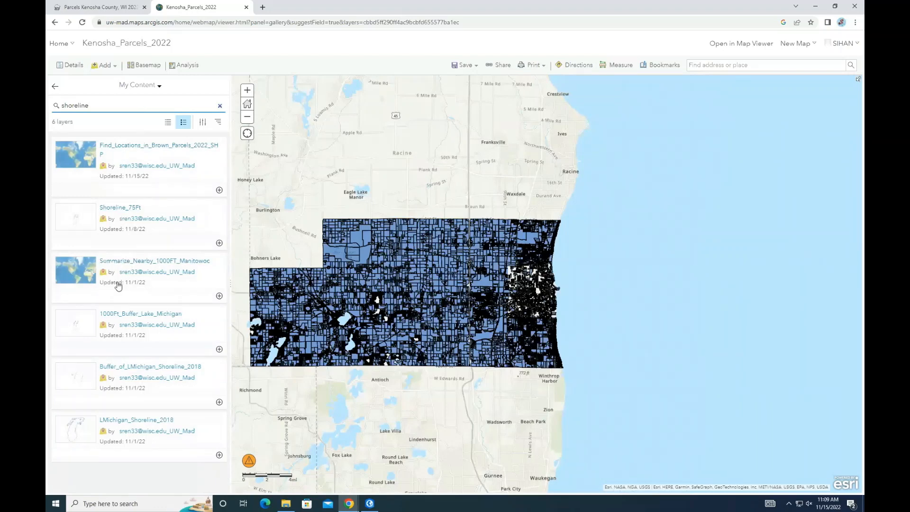
Step: Add the LMichigan_Shoreline_2018 layer to the map
left_click(137, 420)
left_click(293, 488)
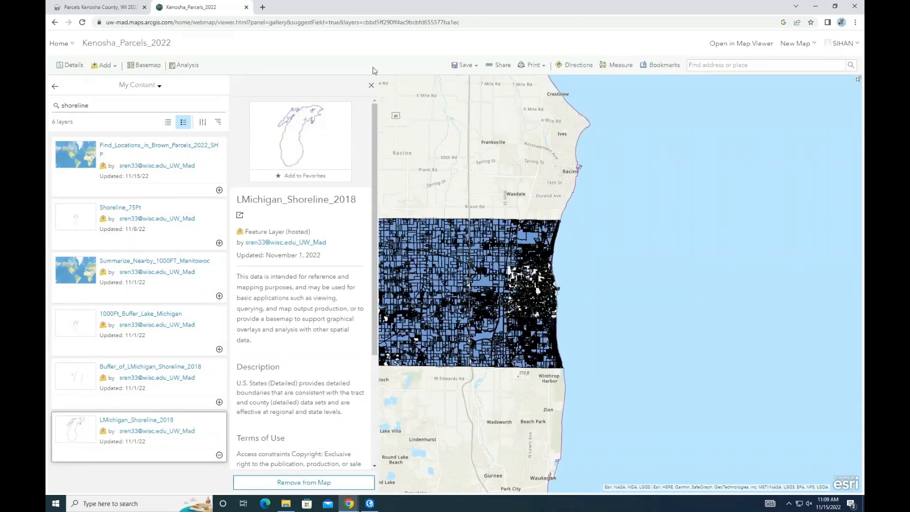
left_click(371, 86)
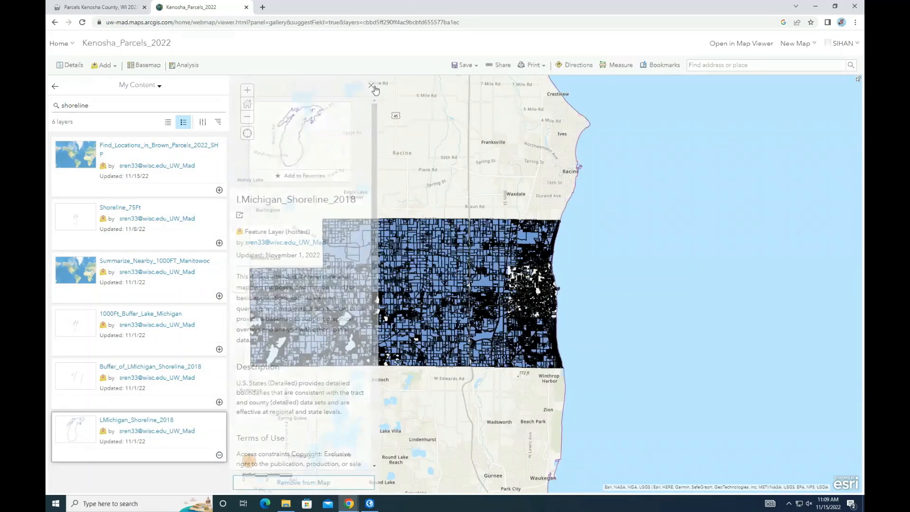
Step: Save the web map as Coastal Parcel Analysis in the Coastal Analysis folder
left_click(68, 64)
left_click(464, 65)
left_click(472, 93)
left_click(448, 243)
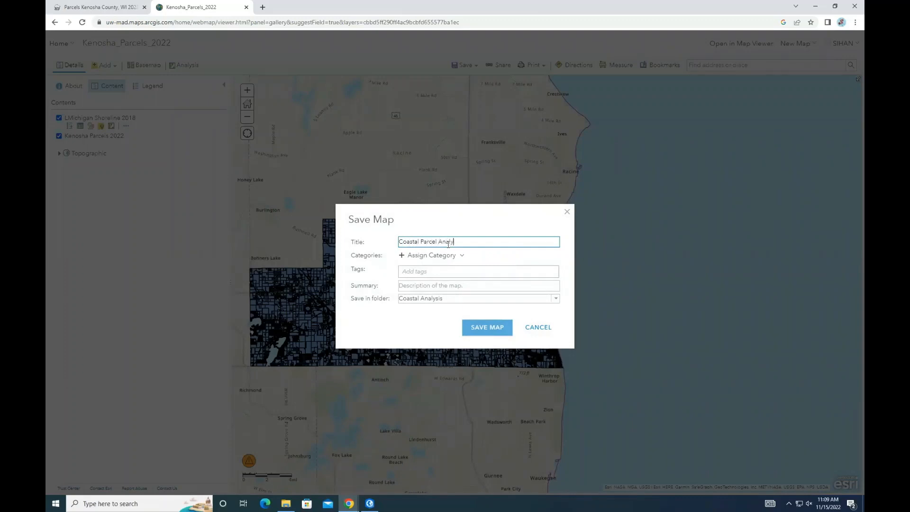
left_click(493, 332)
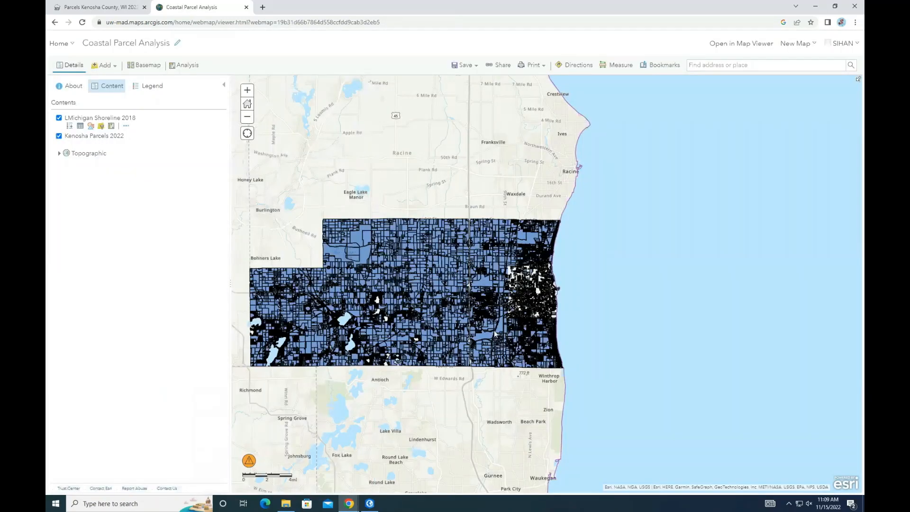
Step: Open Create Buffers for LMichigan_Shoreline_2018 and set the buffer size to 75 Feet
scroll(572, 312, "up", 1)
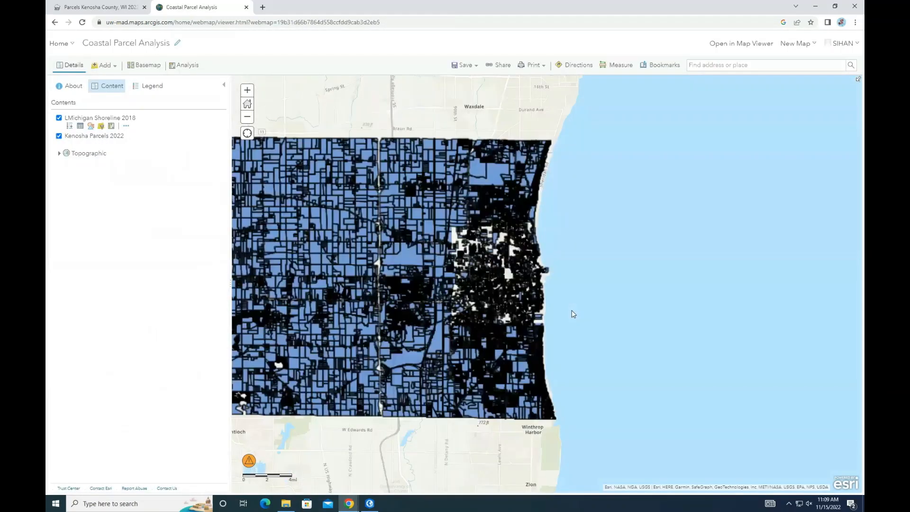
scroll(572, 313, "up", 1)
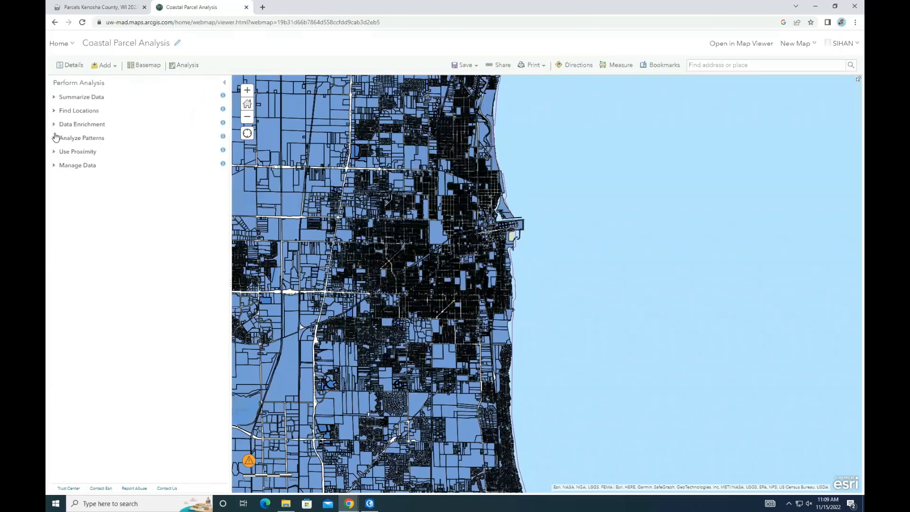
left_click(55, 137)
left_click(68, 256)
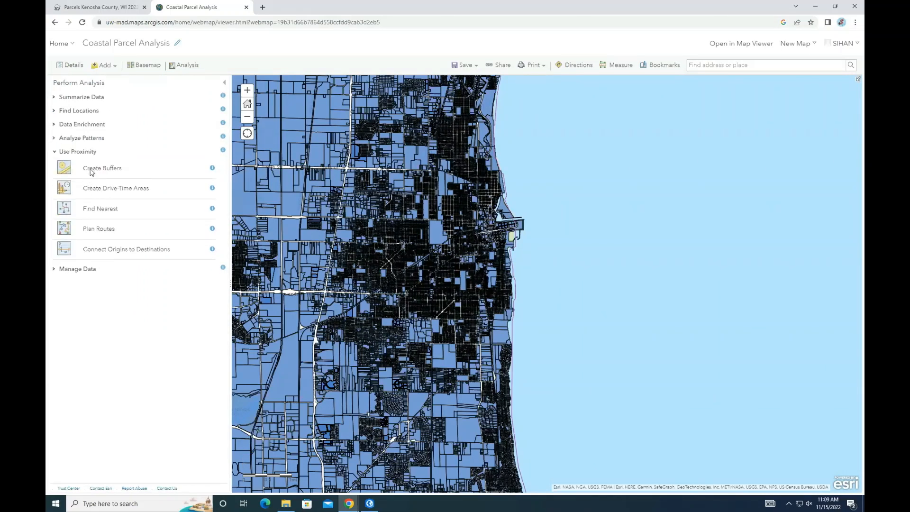
left_click(91, 169)
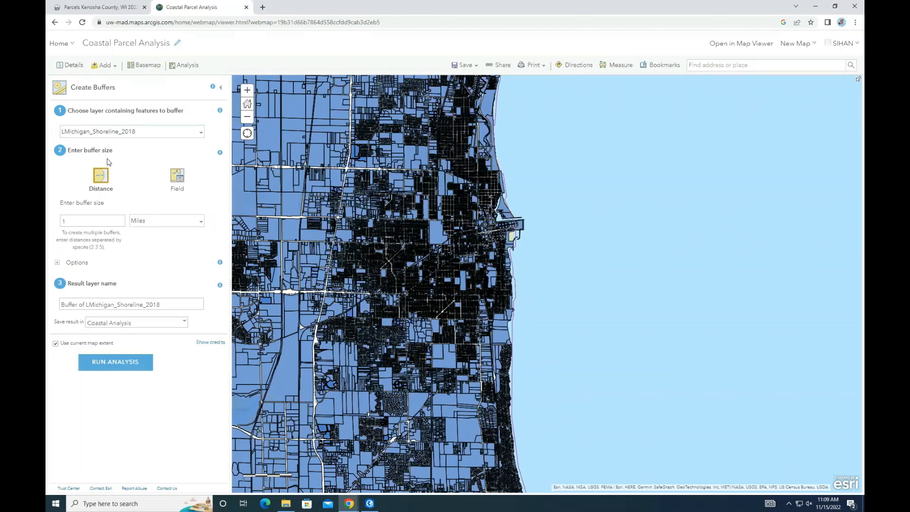
left_click(152, 220)
left_click(151, 248)
left_click(107, 221)
type("75")
Step: Name the buffer result LMichigan_75Ft_Buffer, turn off Use current map extent, and run the analysis
left_click_drag(160, 305, 47, 304)
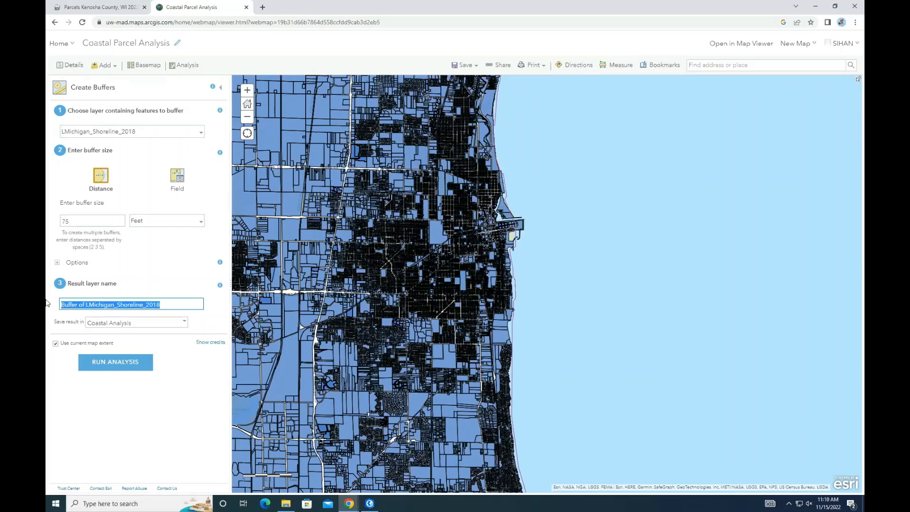
type("LMichigan_75Buffer")
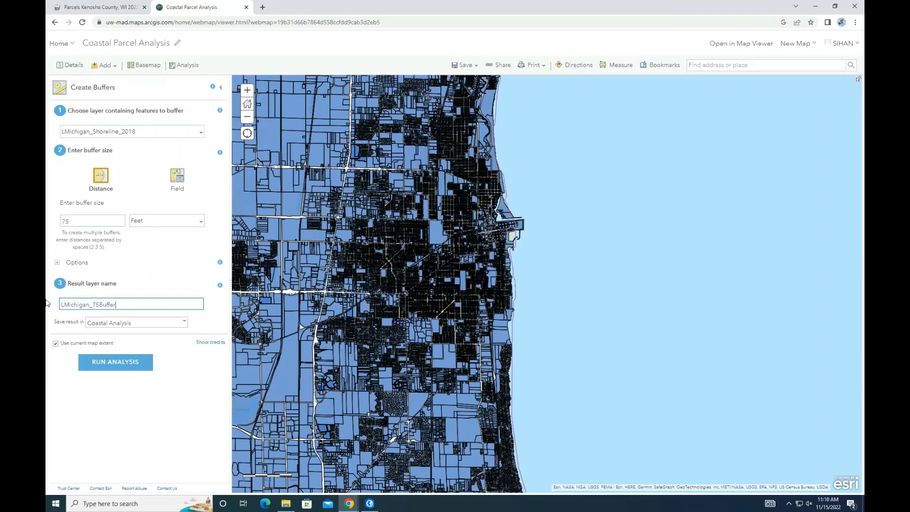
type("Ft_")
left_click(56, 344)
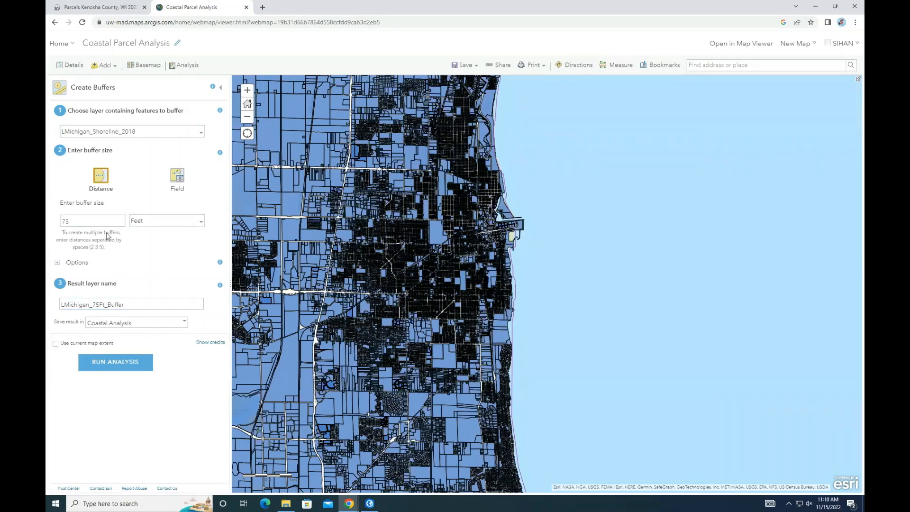
left_click(136, 361)
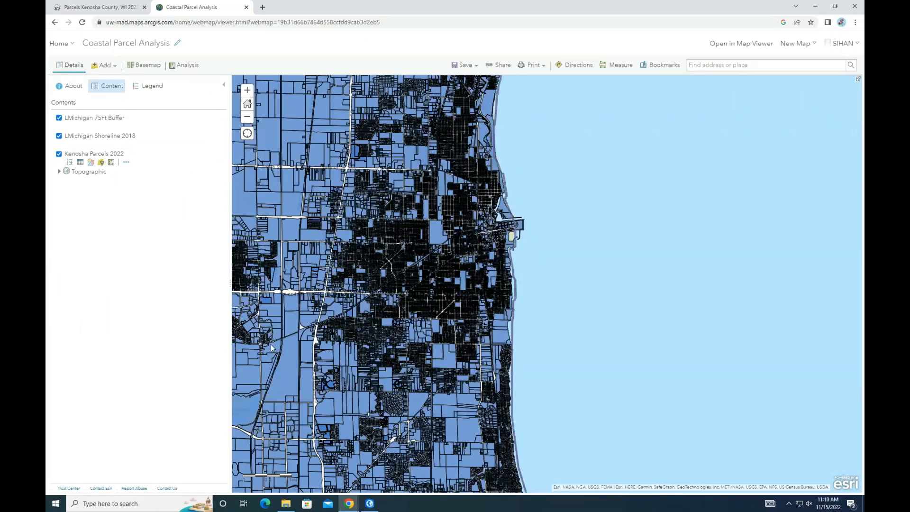
Step: Open Find Existing Locations and choose Kenosha_Parcels_2022 as the layer to search
scroll(522, 331, "up", 3)
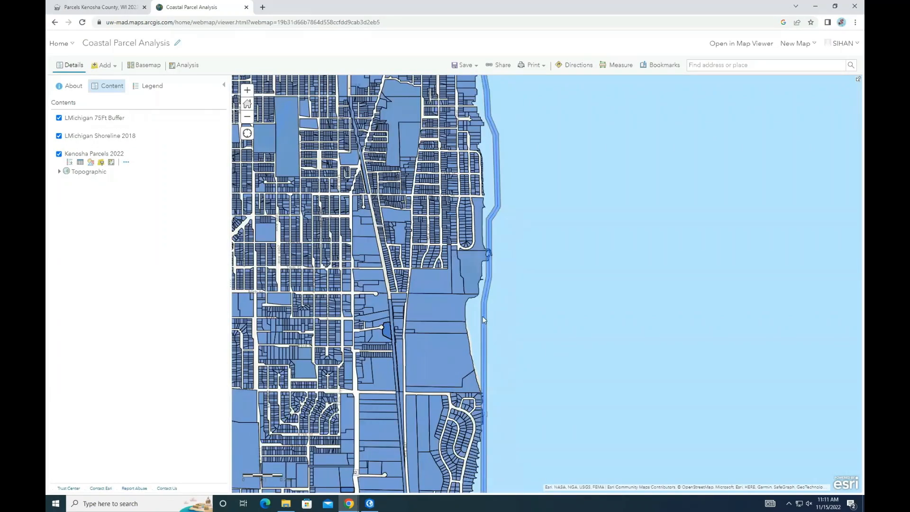
scroll(483, 317, "up", 3)
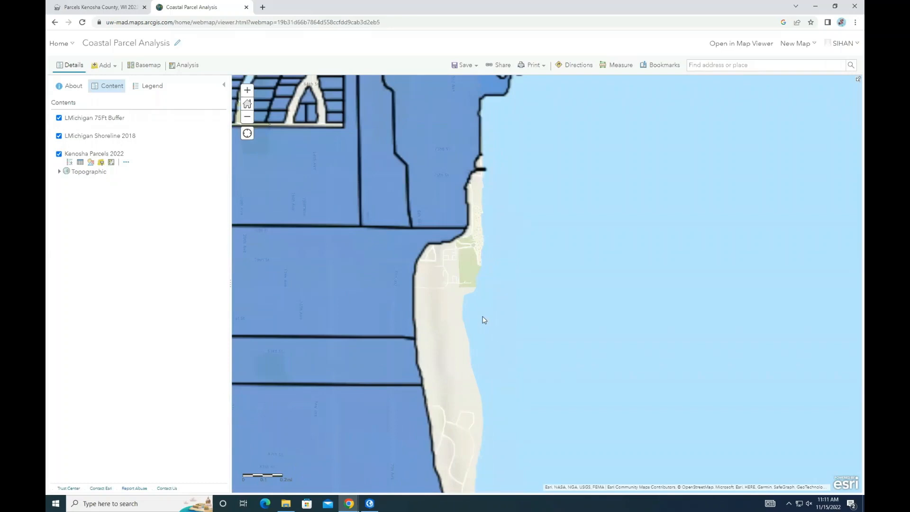
left_click(184, 65)
left_click(72, 112)
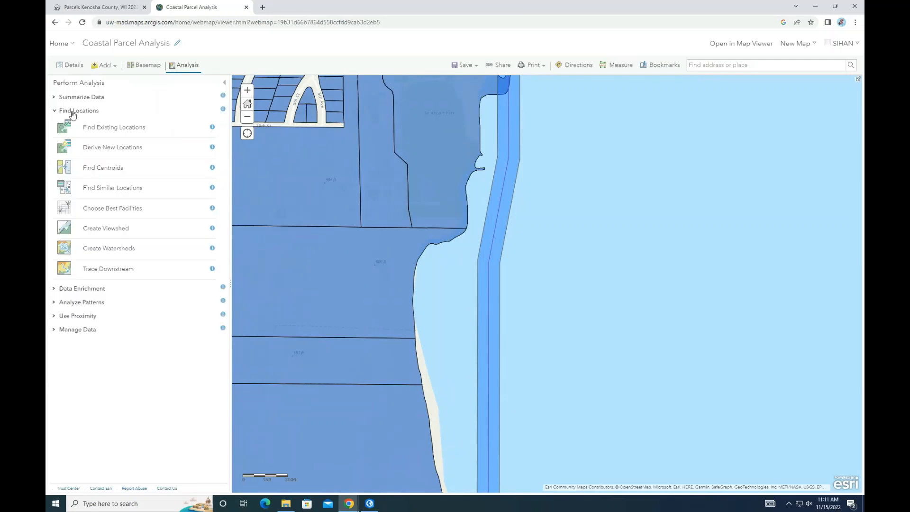
left_click(78, 131)
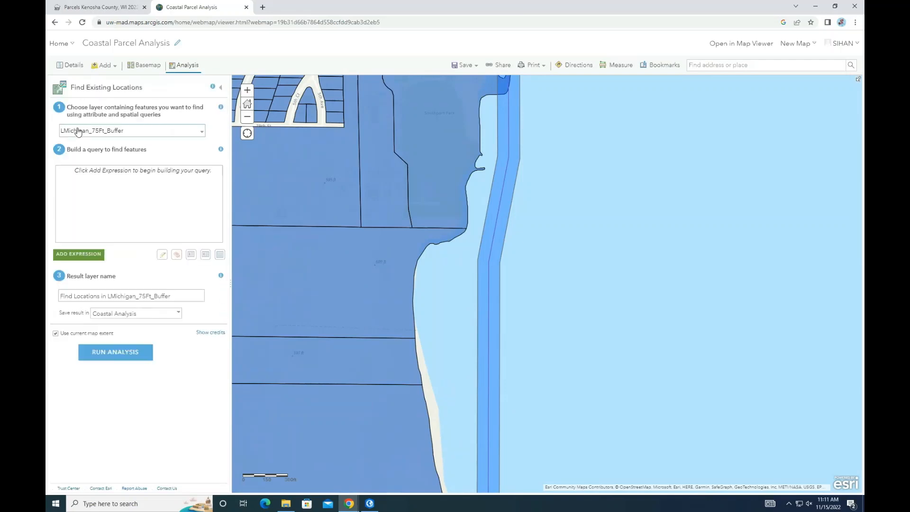
left_click(79, 131)
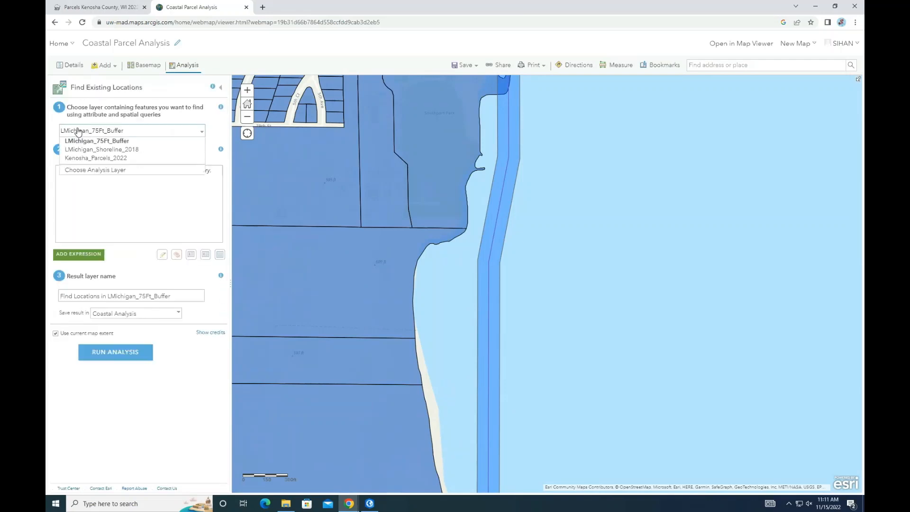
left_click(84, 158)
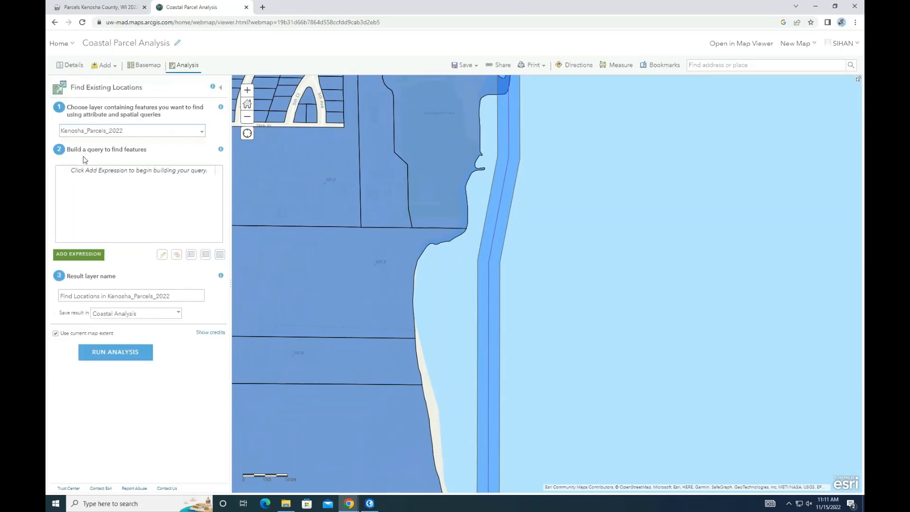
Step: Add a query expression finding Kenosha_Parcels_2022 features that intersect LMichigan_75Ft_Buffer
left_click(92, 256)
left_click(579, 243)
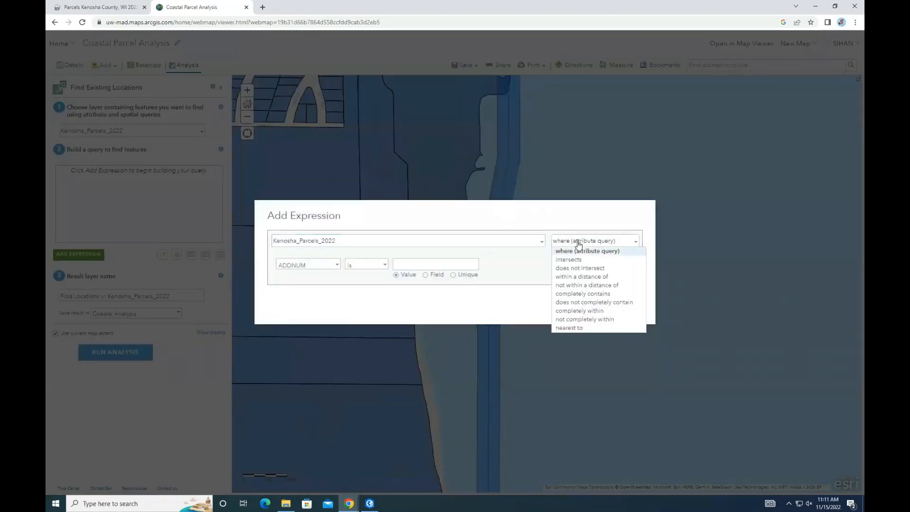
left_click(575, 260)
left_click(570, 284)
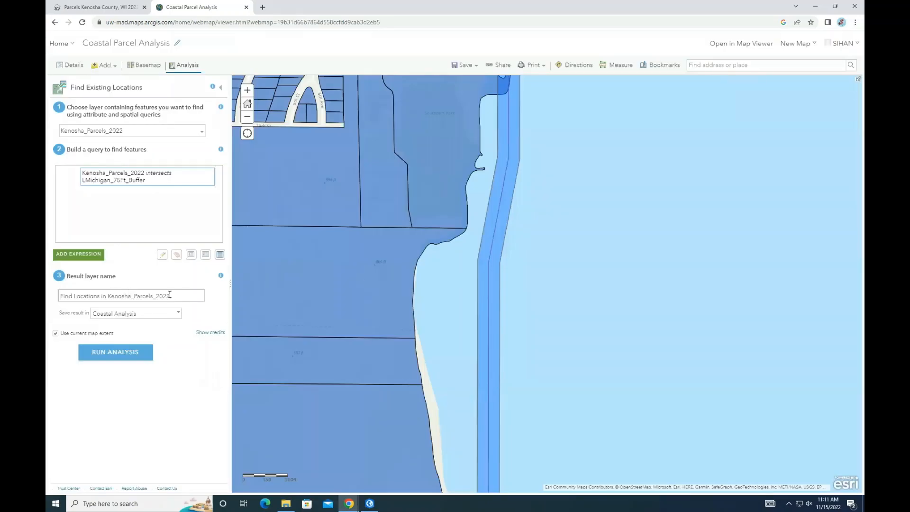
Step: Name the result Intersected_Parcels_Kenosha_75Ft, turn off Use current map extent, and run the analysis
left_click_drag(199, 294, 47, 295)
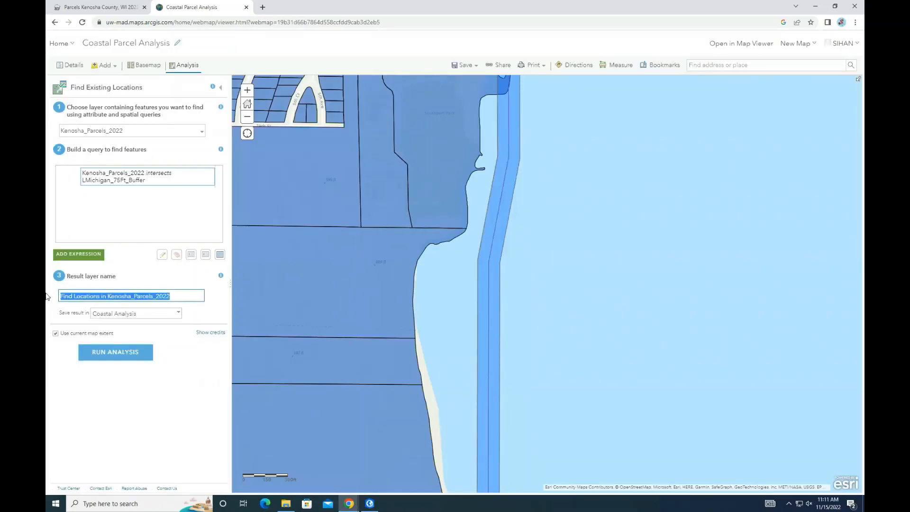
type("Intersected_Parcels_Kenosha_75Ft")
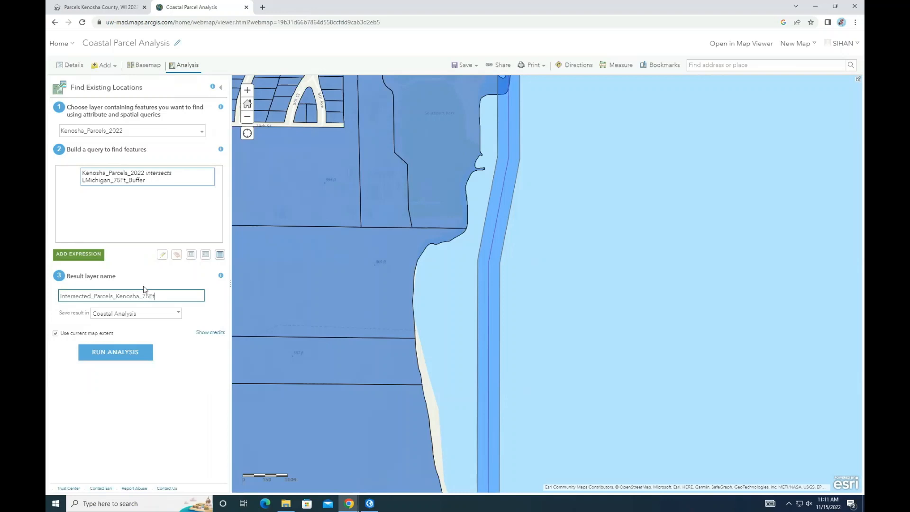
left_click(76, 334)
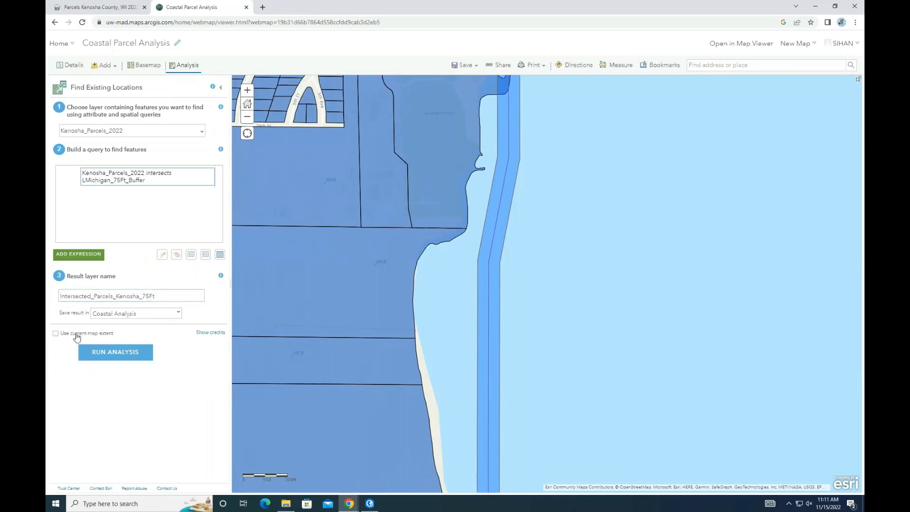
left_click(109, 352)
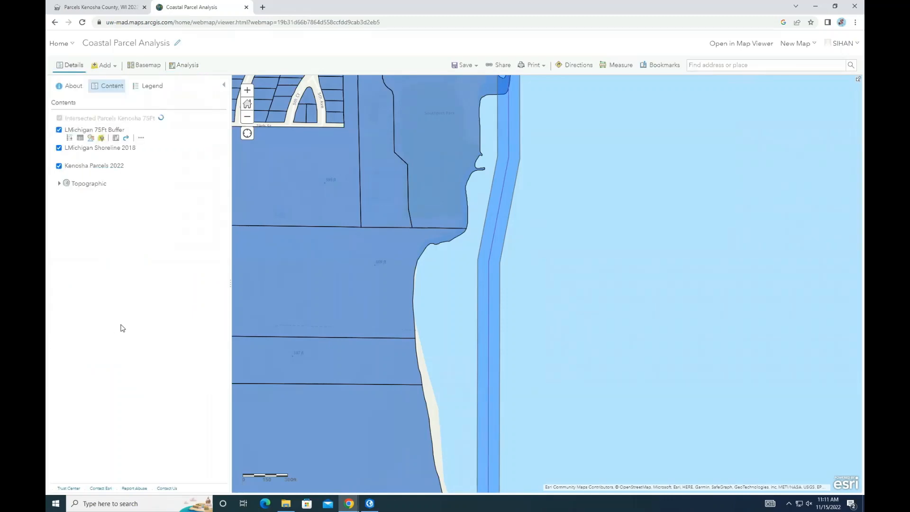
Step: Hide the Kenosha Parcels 2022 layer to view the intersected shoreline parcels around Kenosha harbor
left_click(59, 172)
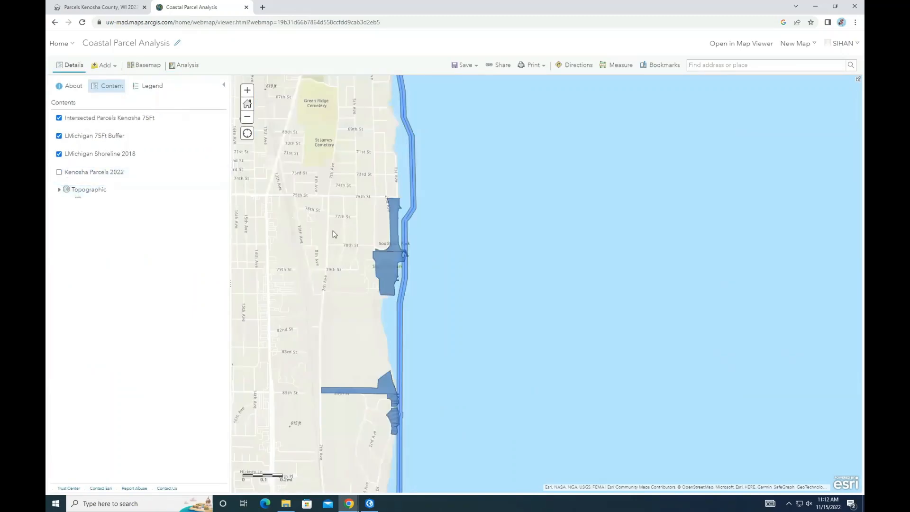
scroll(334, 233, "down", 2)
left_click_drag(366, 204, 386, 284)
scroll(385, 282, "down", 2)
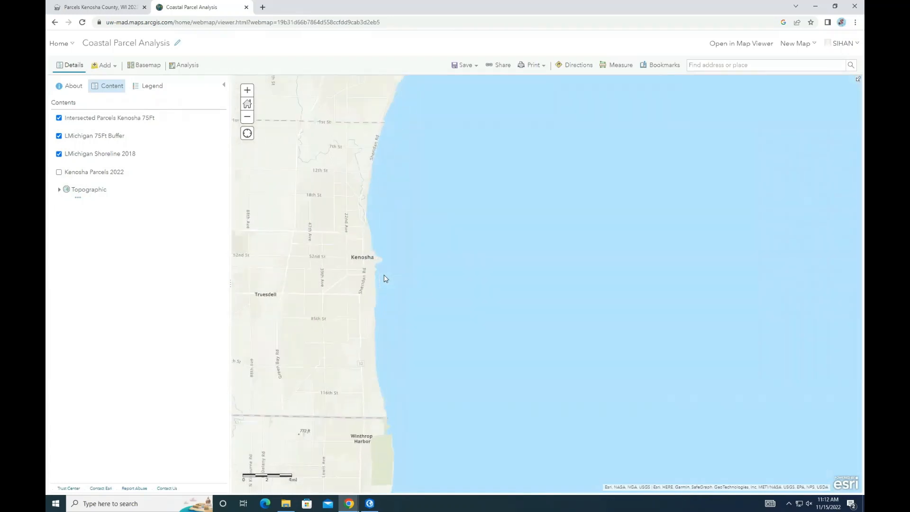
scroll(379, 251, "up", 2)
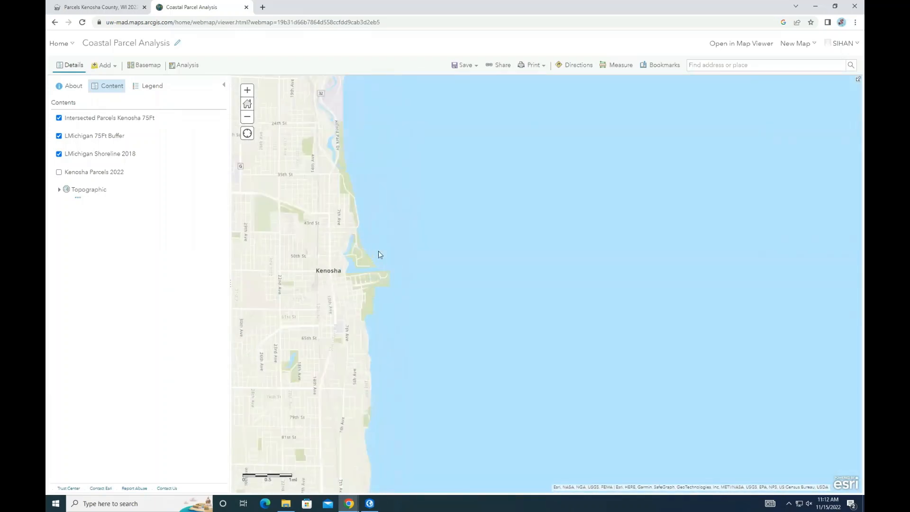
scroll(378, 251, "up", 2)
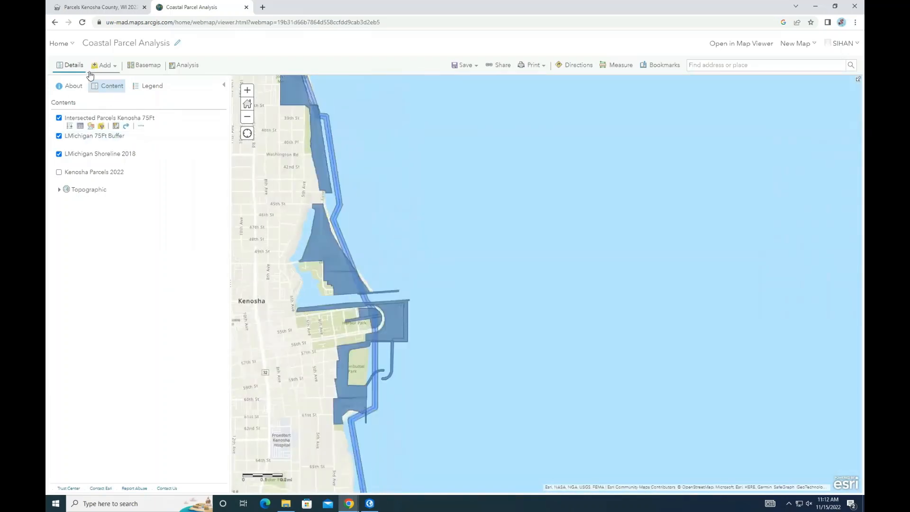
Step: Open Dissolve Boundaries for Intersected_Parcels_Kenosha_75Ft and add a Sum statistic on LNDVALUE
left_click(179, 66)
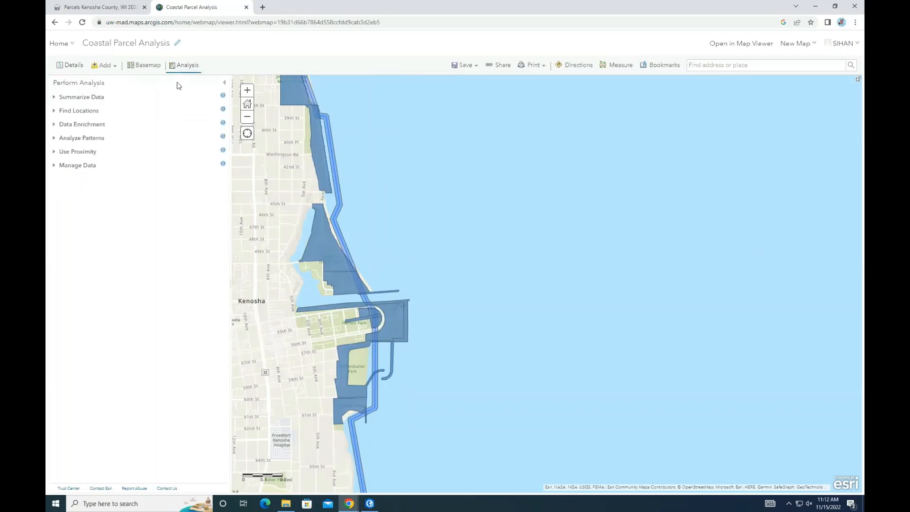
left_click(80, 165)
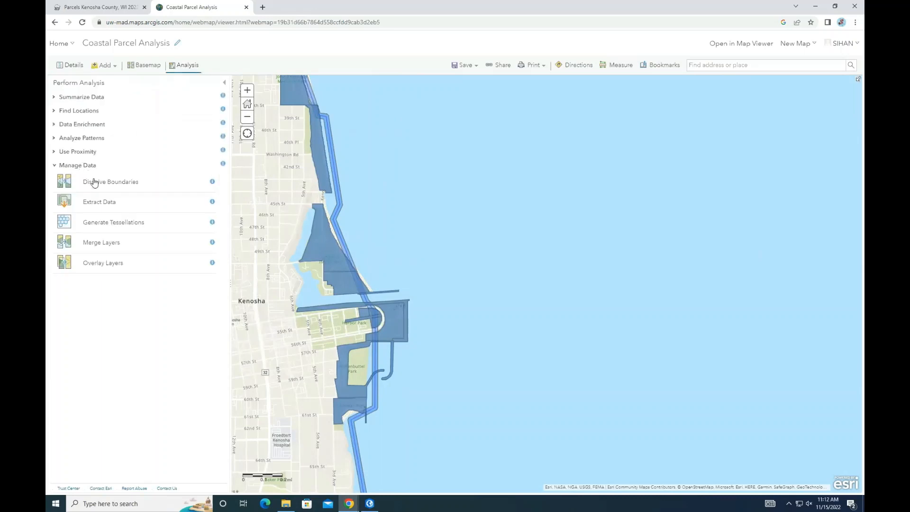
left_click(95, 183)
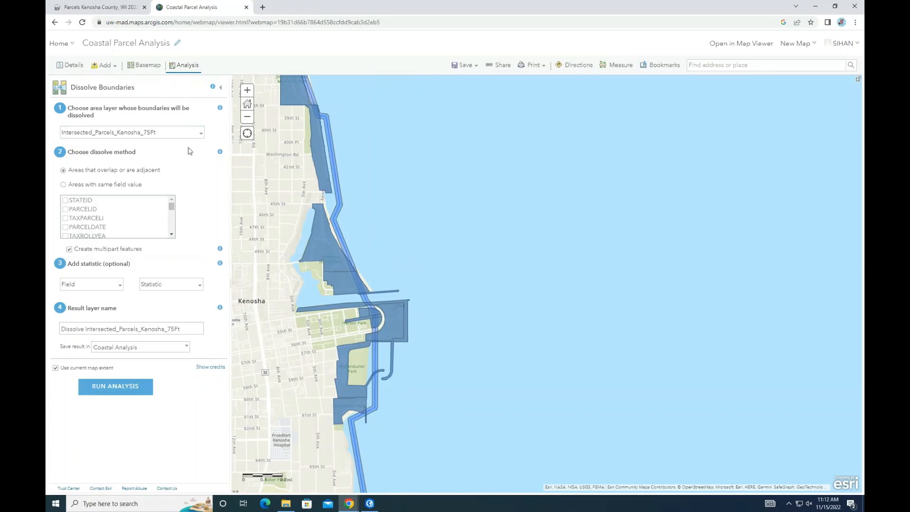
left_click(120, 286)
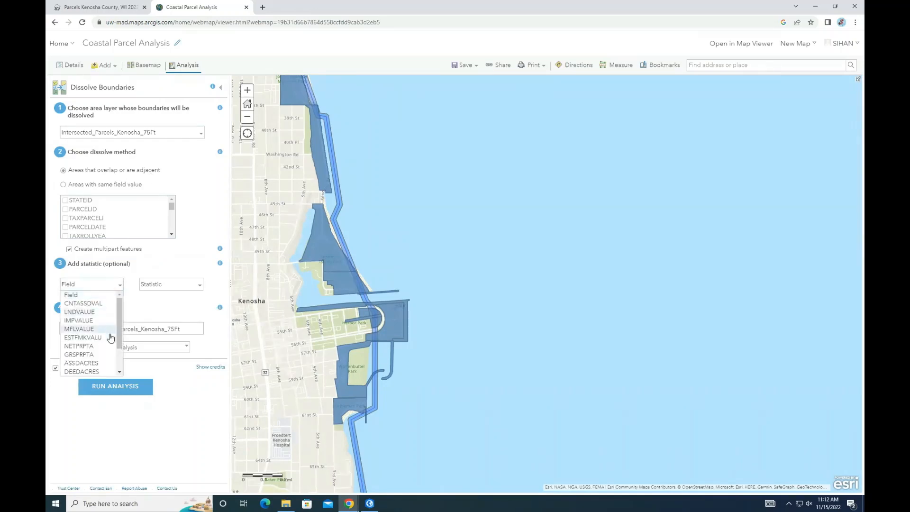
left_click(80, 311)
left_click(176, 284)
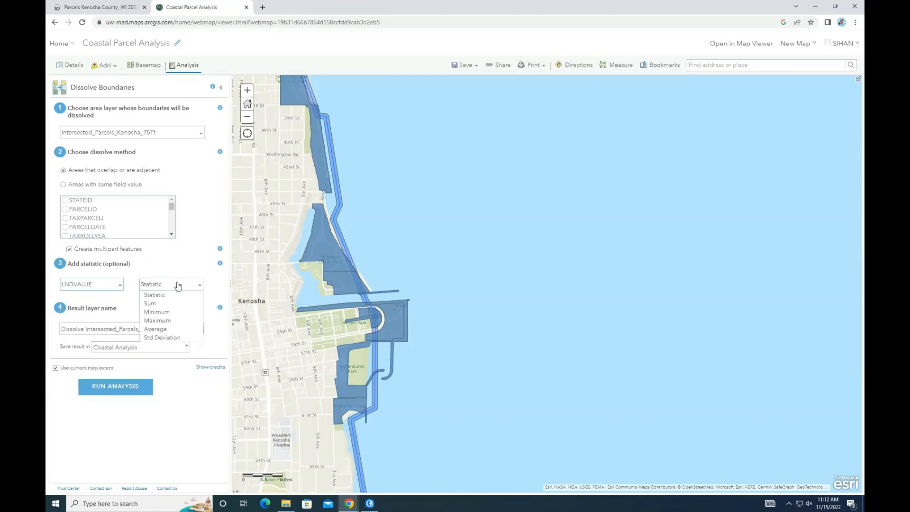
left_click(176, 304)
Step: Add a second dissolve statistic summing IMPVALUE
left_click(114, 306)
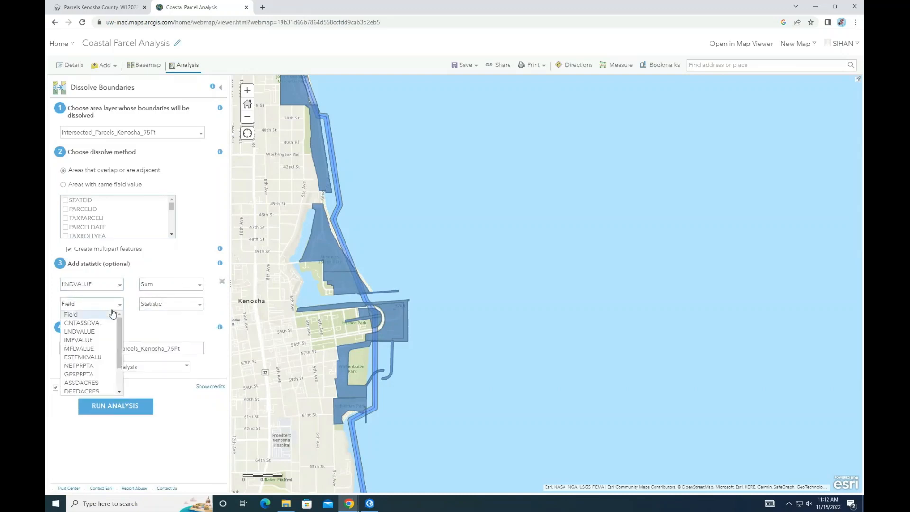
left_click(105, 341)
left_click(169, 305)
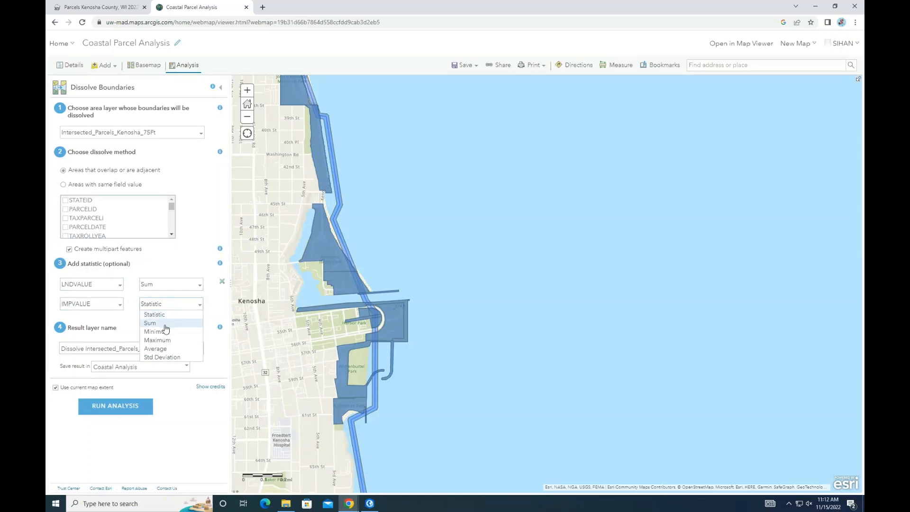
left_click(157, 324)
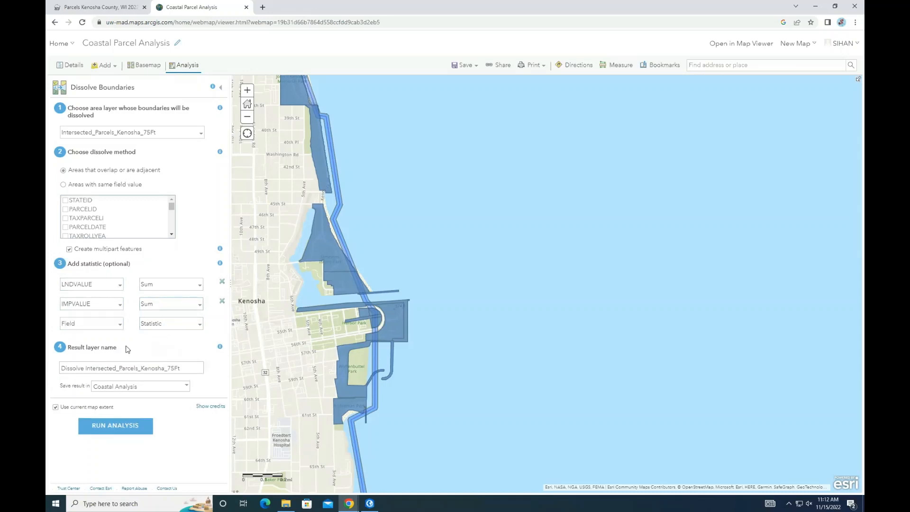
Step: Name the dissolve result Data_summary, run it without the current map extent limit, and open its attribute table
left_click_drag(188, 365, 48, 375)
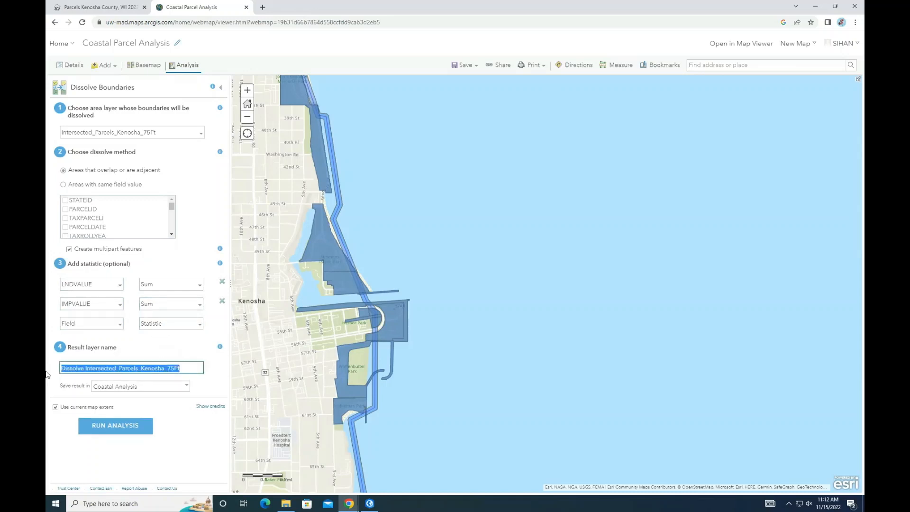
type("Data_summary")
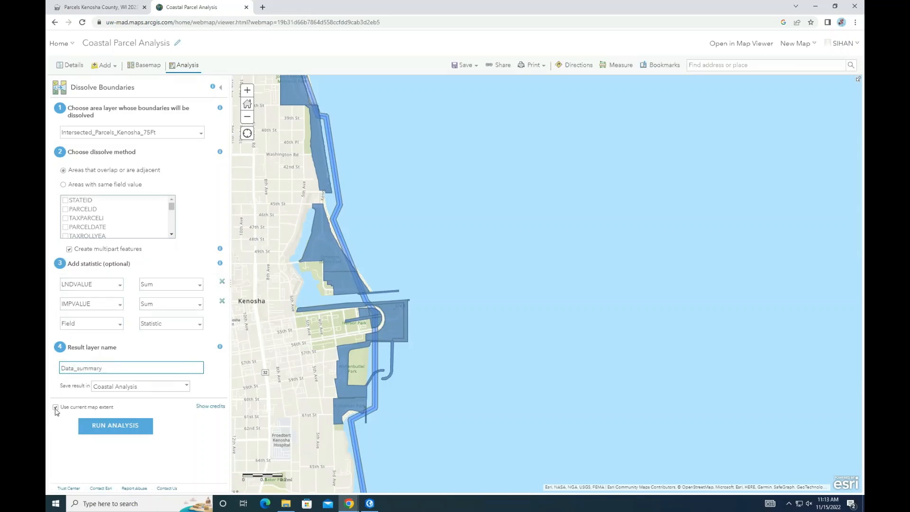
left_click(56, 408)
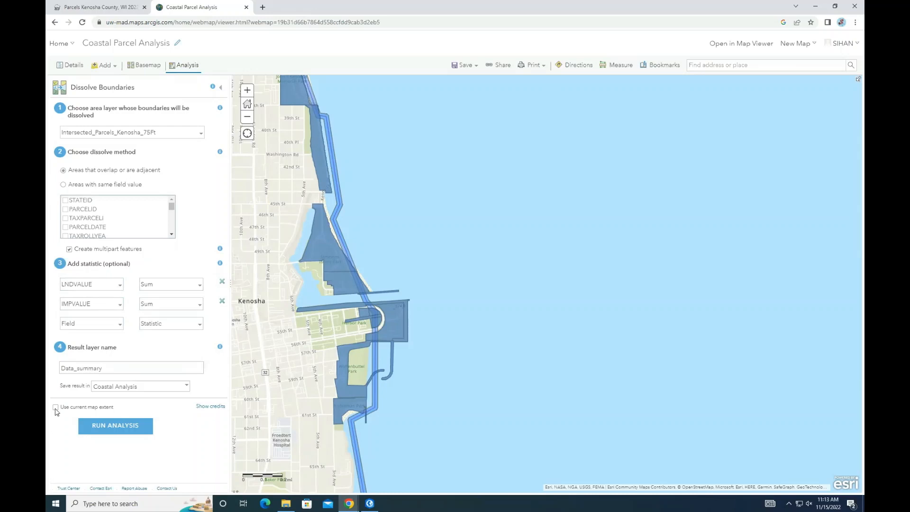
left_click(131, 434)
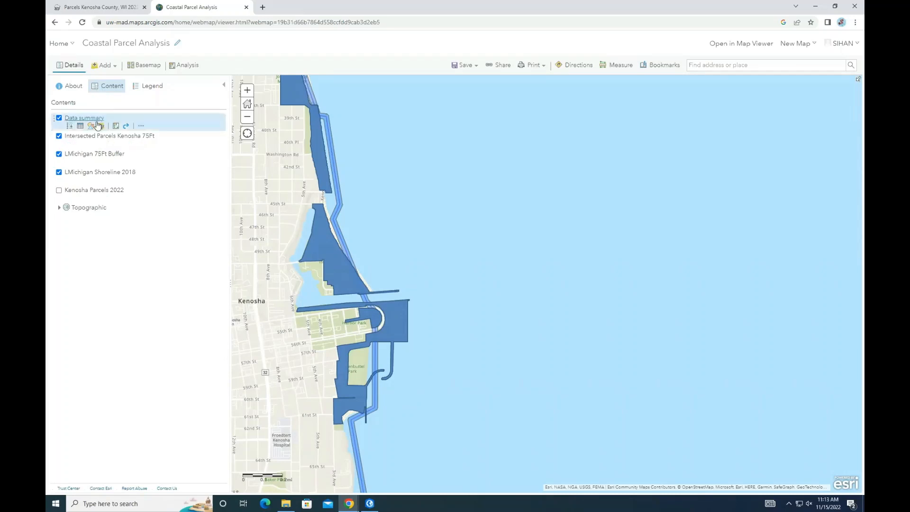
left_click(80, 127)
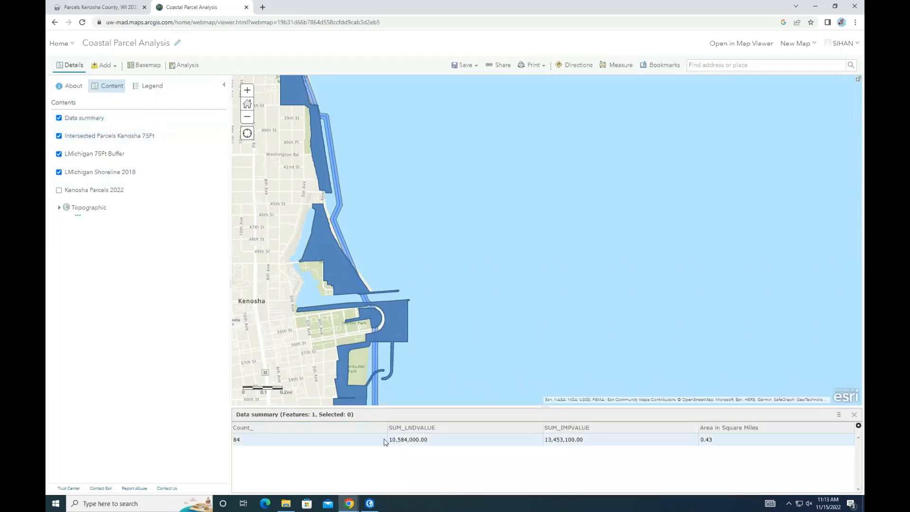